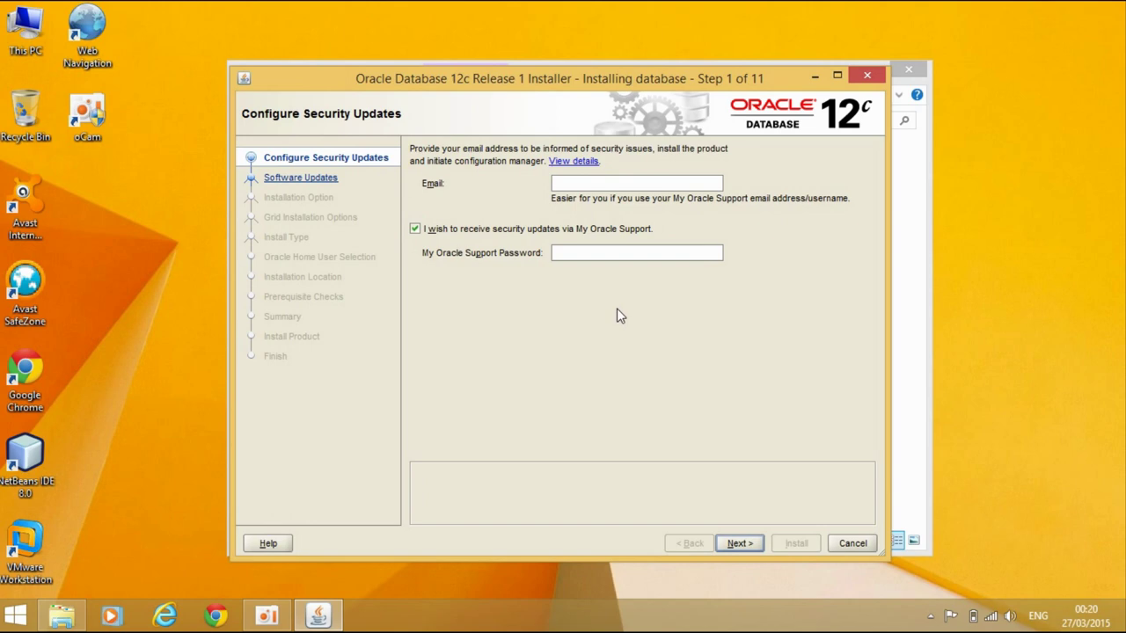
click(740, 542)
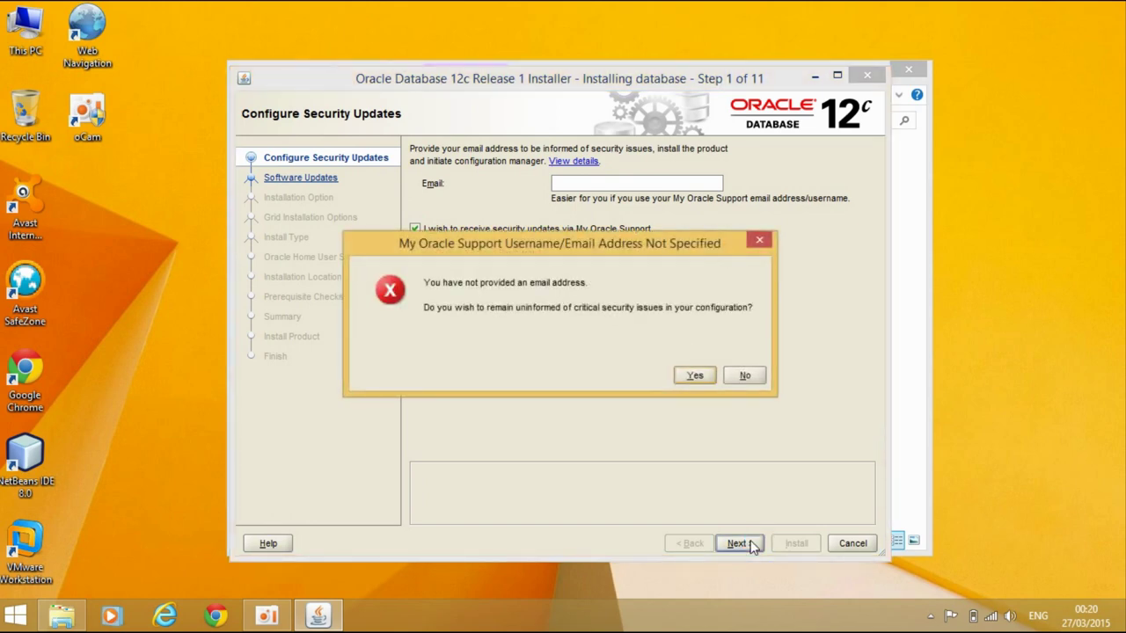
click(747, 377)
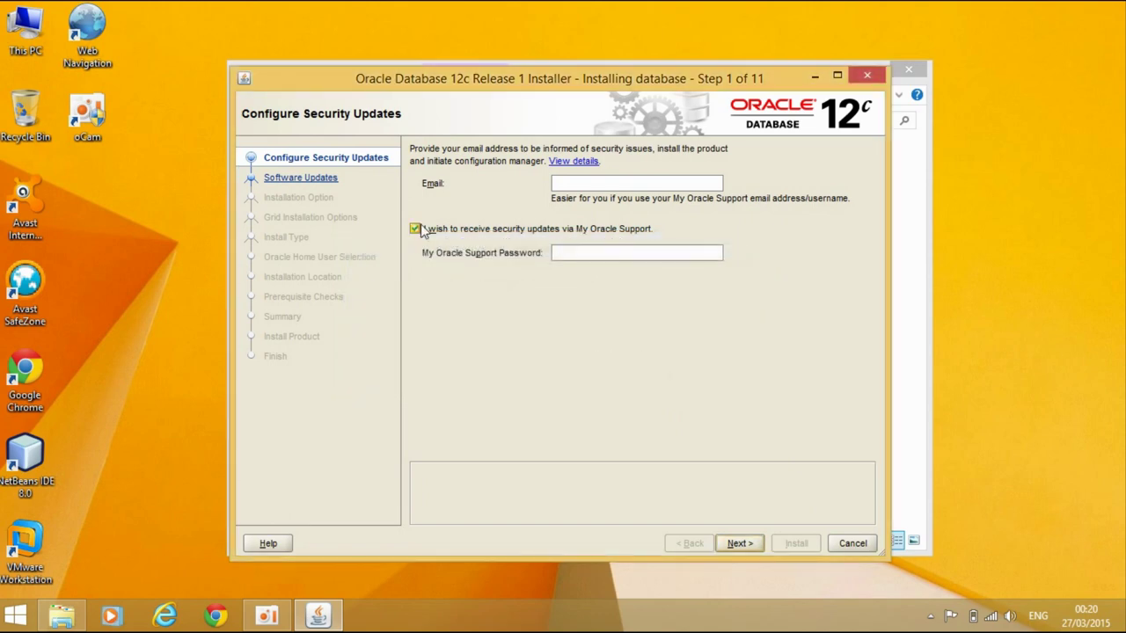
click(414, 228)
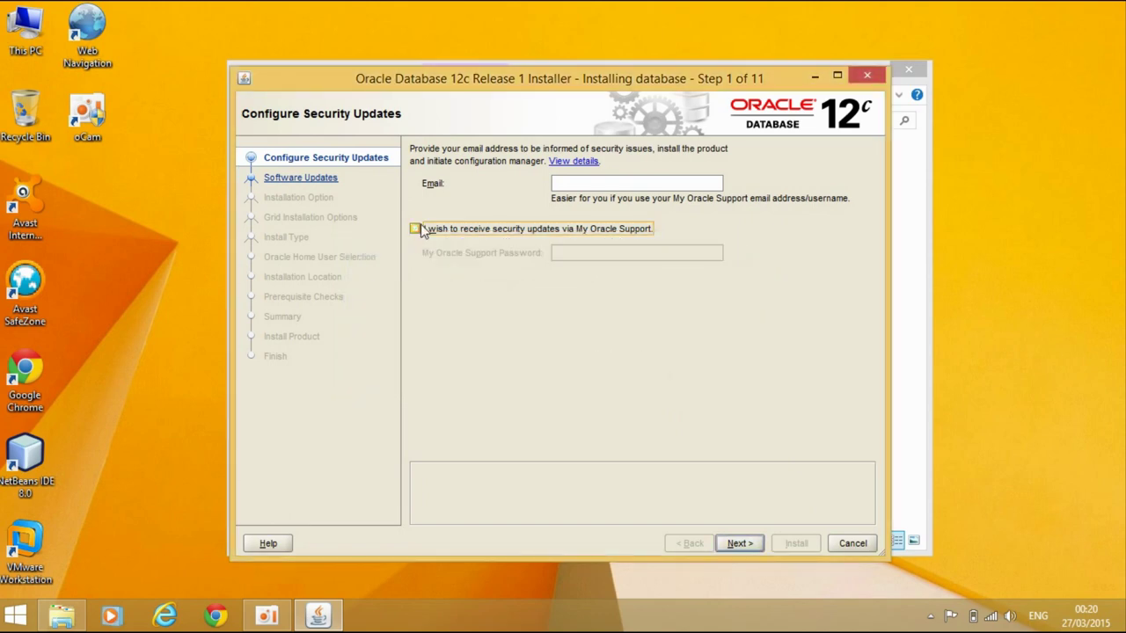
click(748, 541)
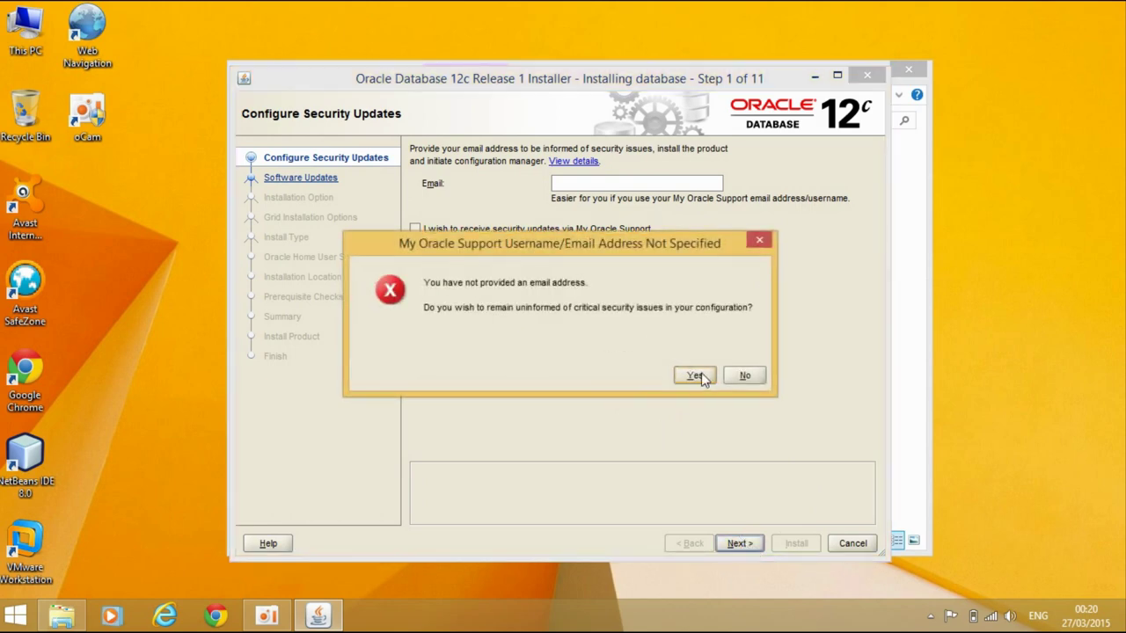
click(743, 376)
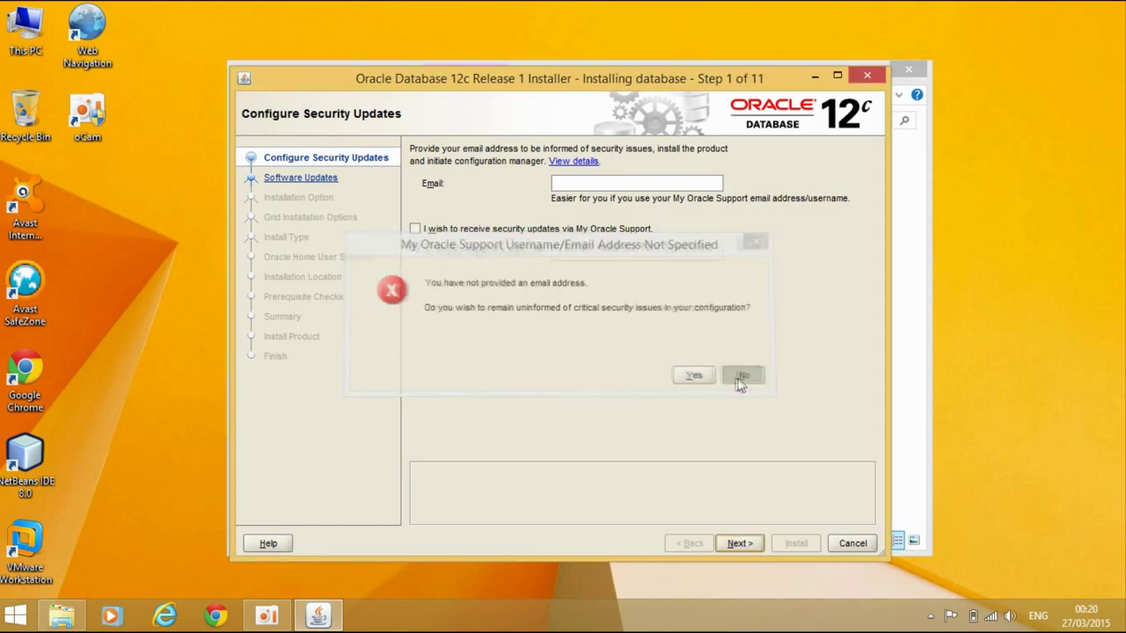
click(431, 230)
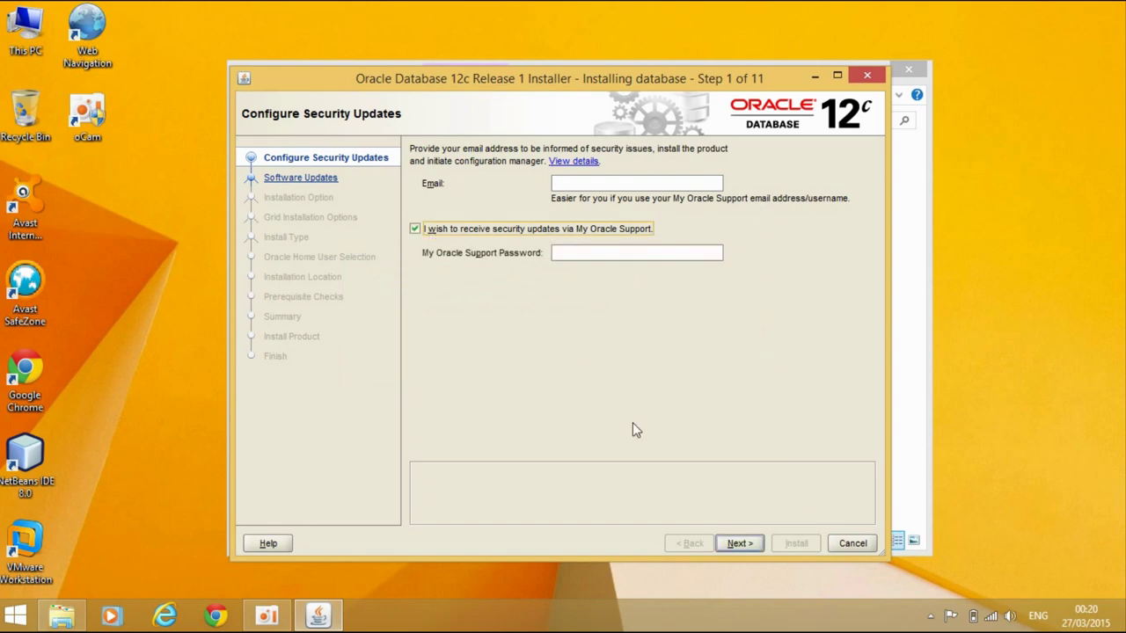
- Continue without an email address, agreeing to remain uninformed of security issues, and proceed with Skip software updates
click(737, 543)
click(694, 376)
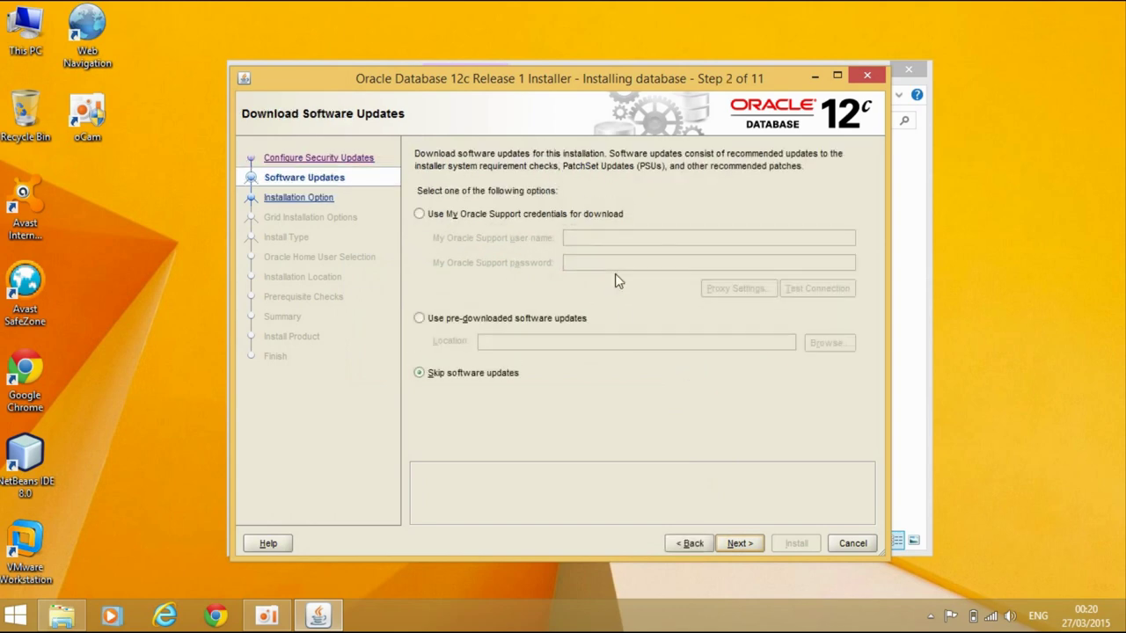
click(737, 545)
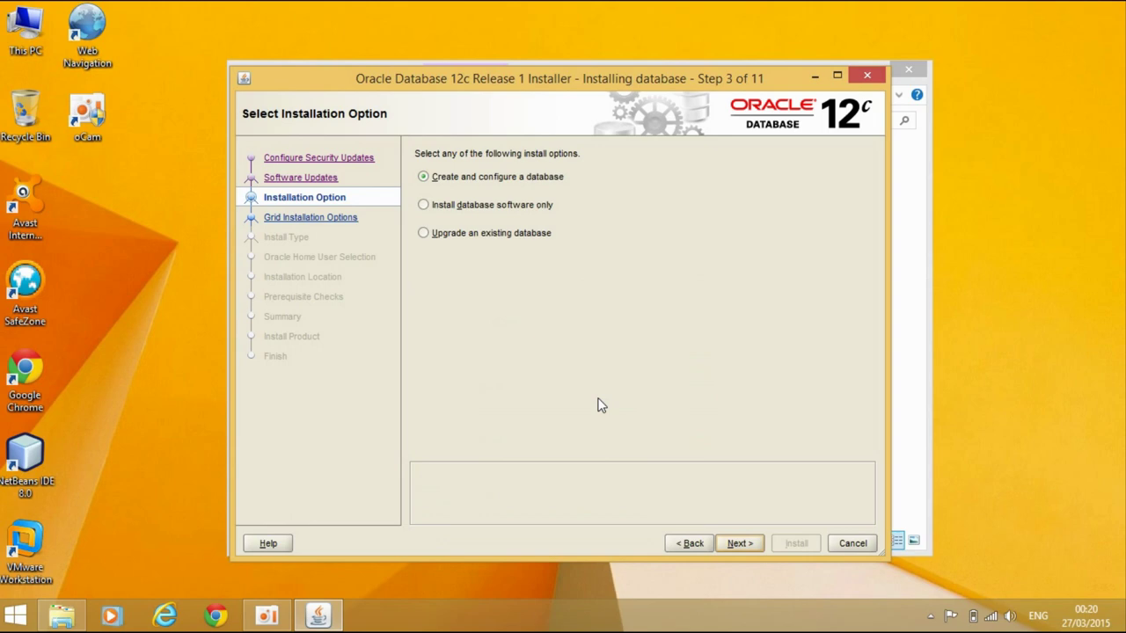
- Choose to install the database software only, as a single instance database installation
click(487, 210)
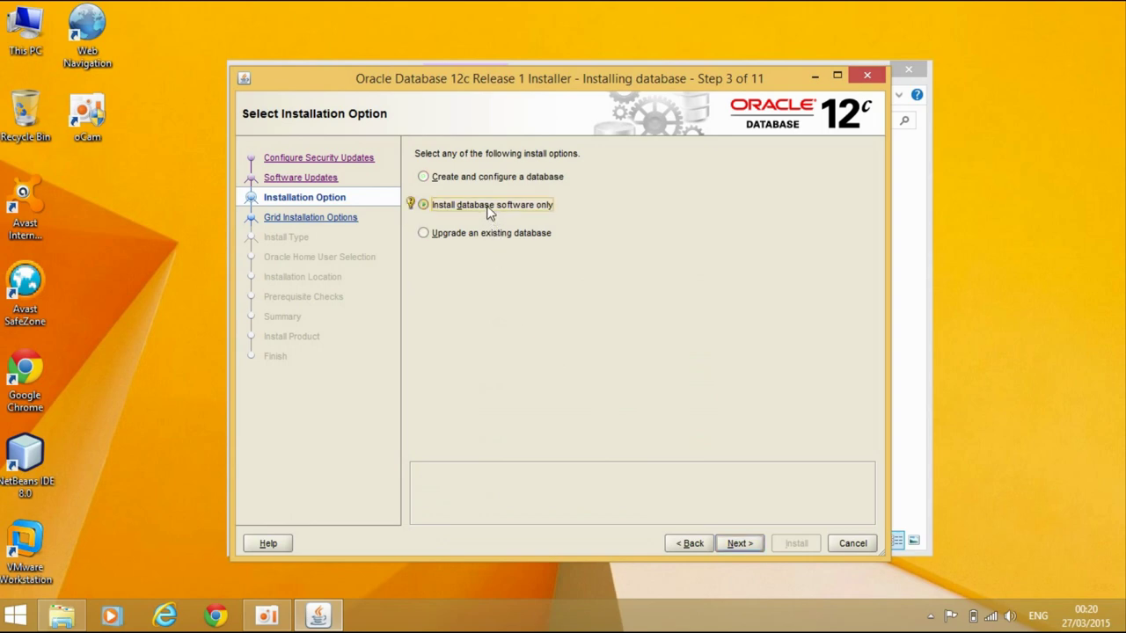
click(737, 543)
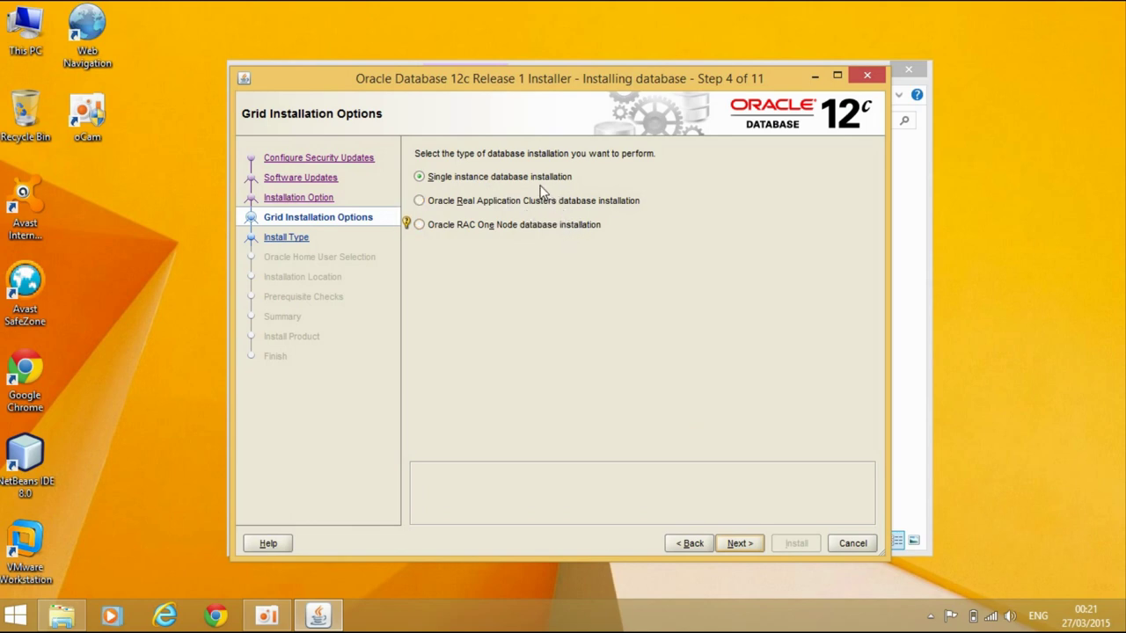
click(735, 542)
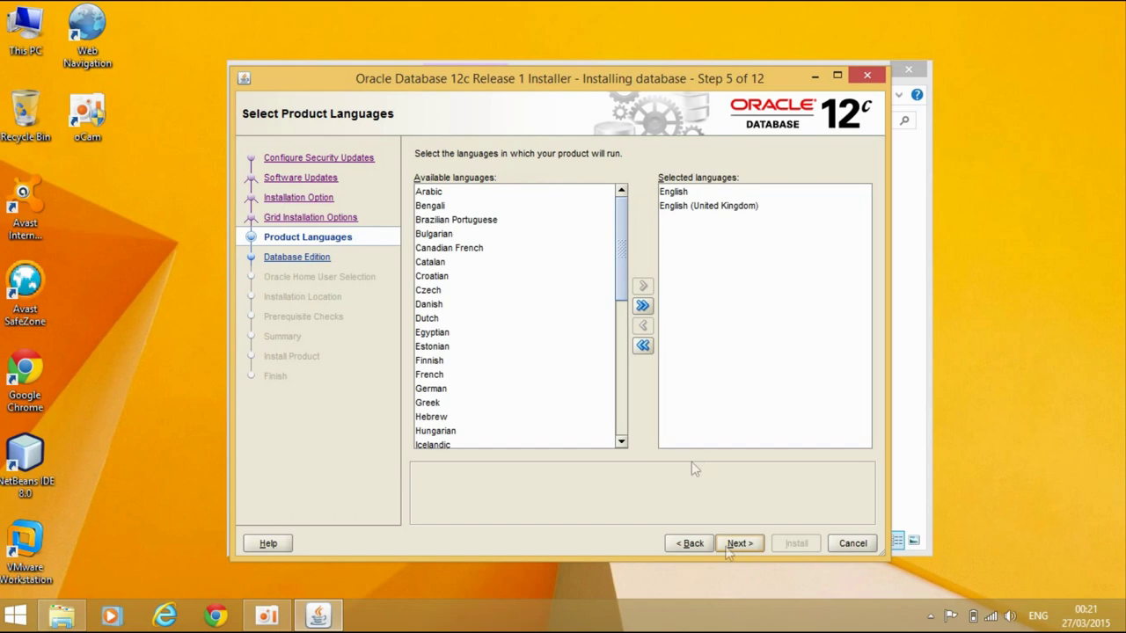
- Accept English and English (United Kingdom) as product languages and Enterprise Edition as the database edition
click(696, 544)
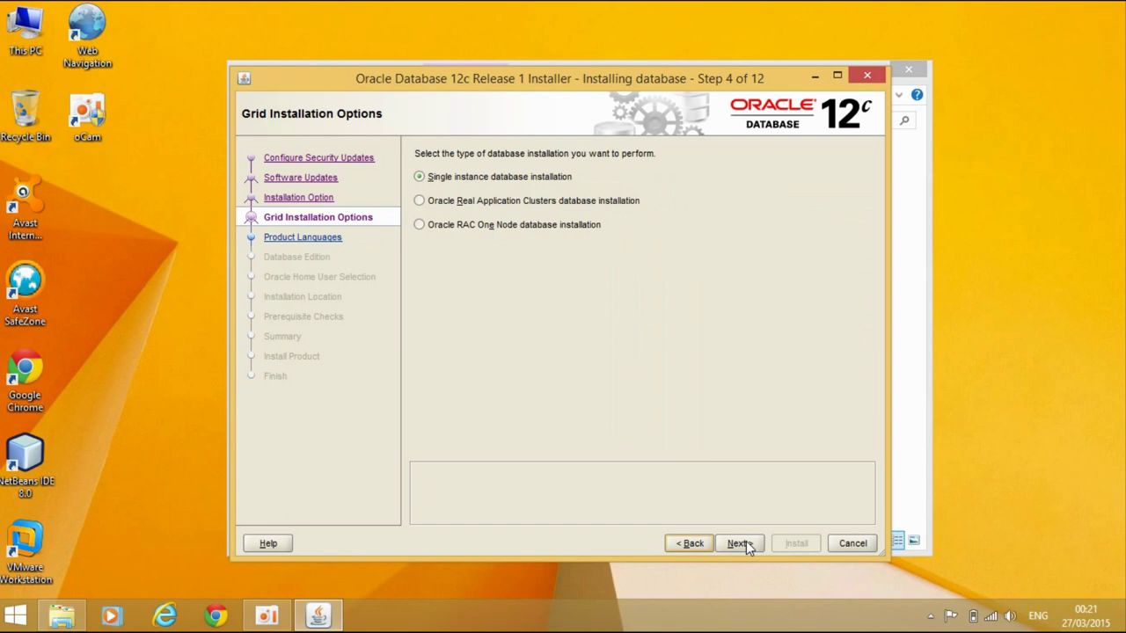
click(746, 541)
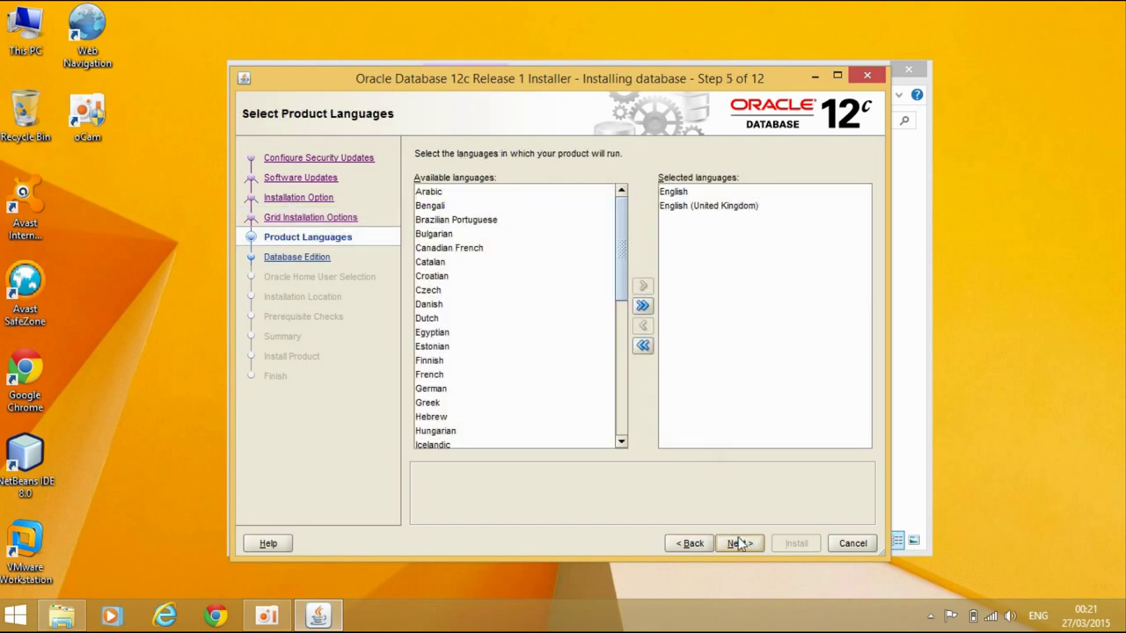
click(739, 542)
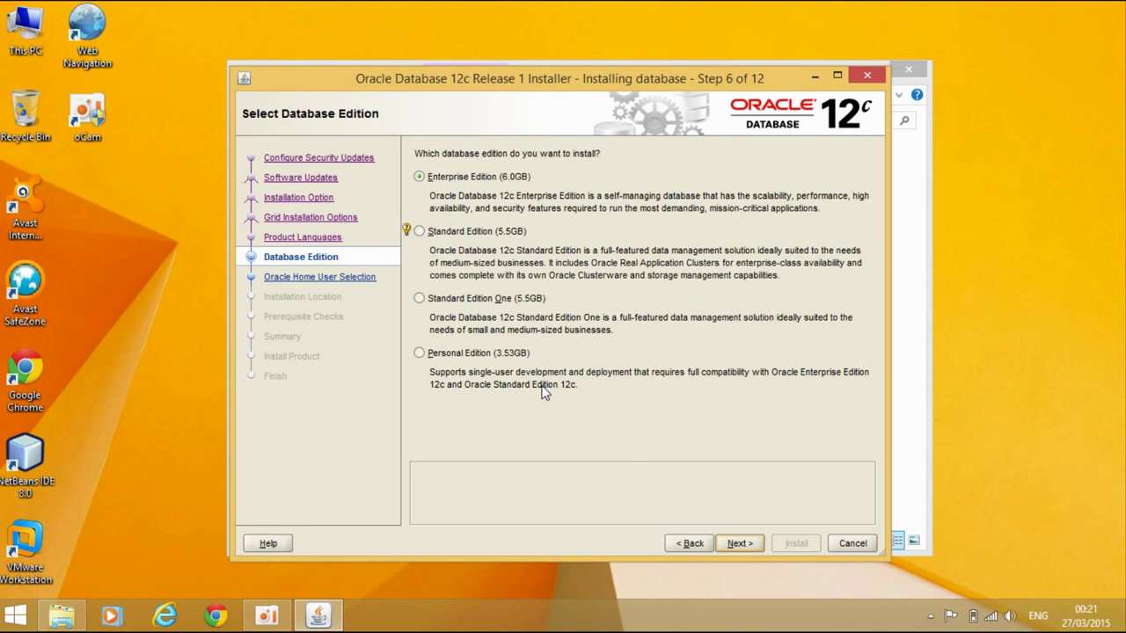
click(739, 544)
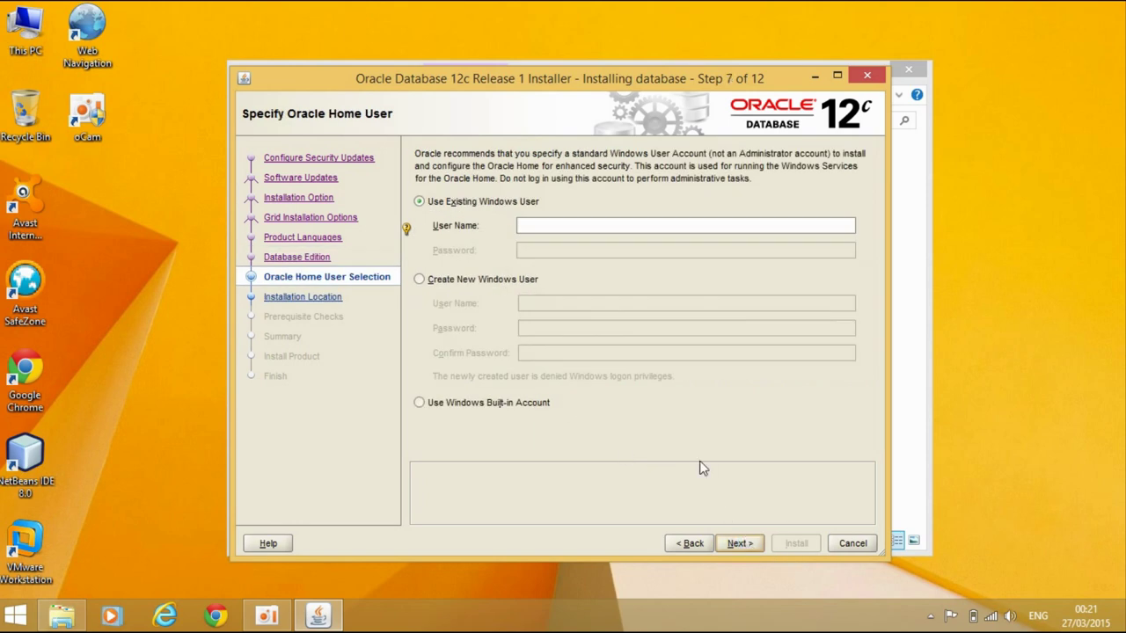
click(739, 543)
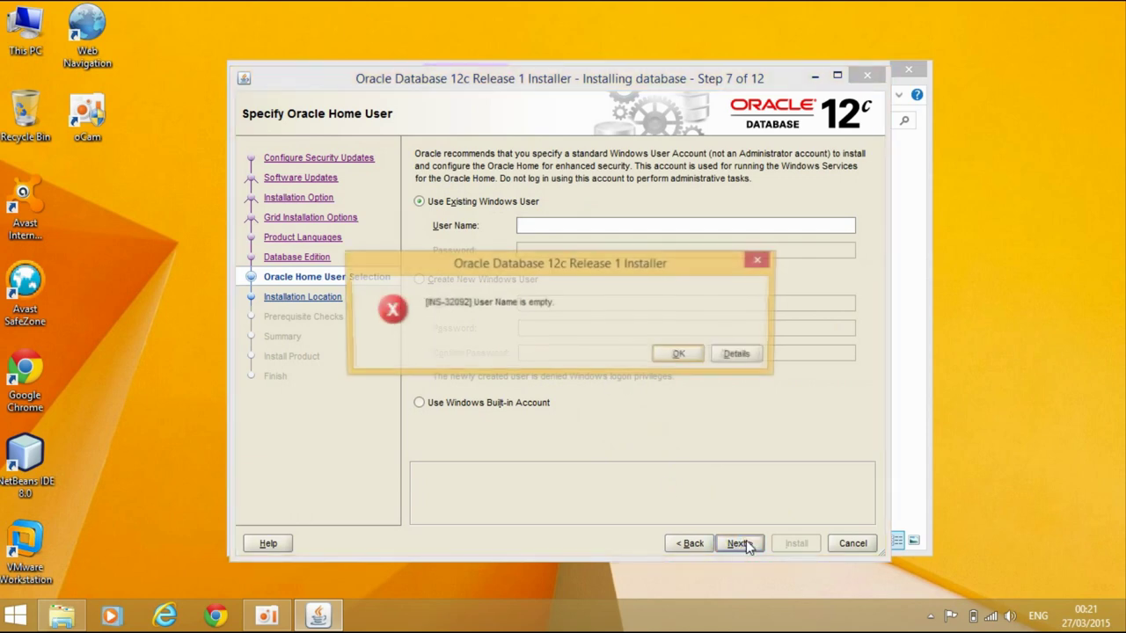
click(680, 354)
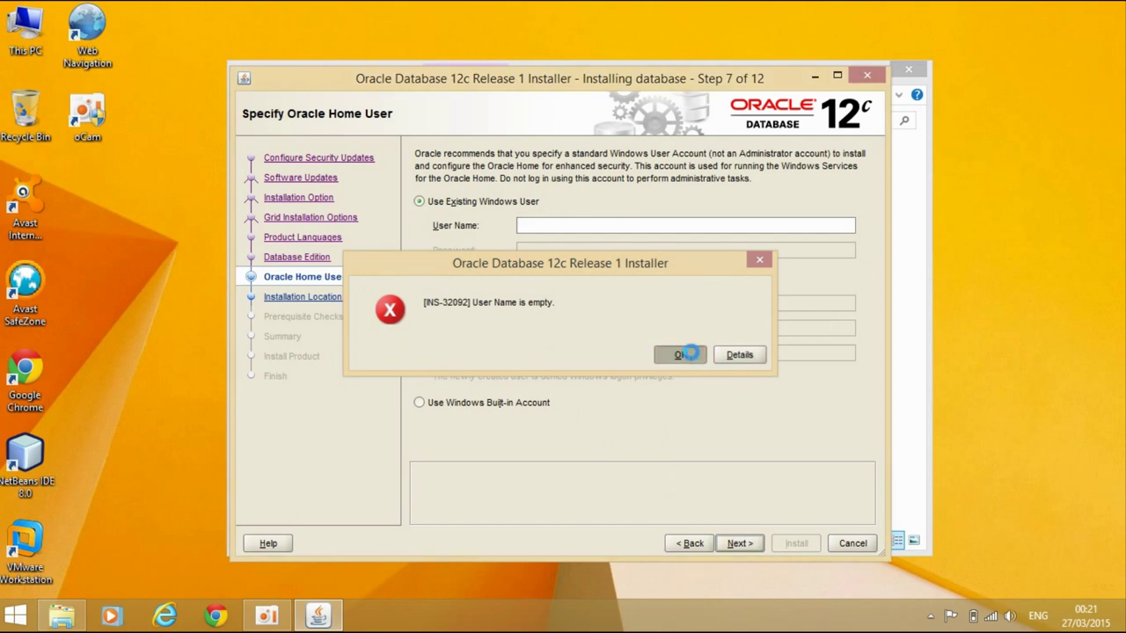
click(739, 544)
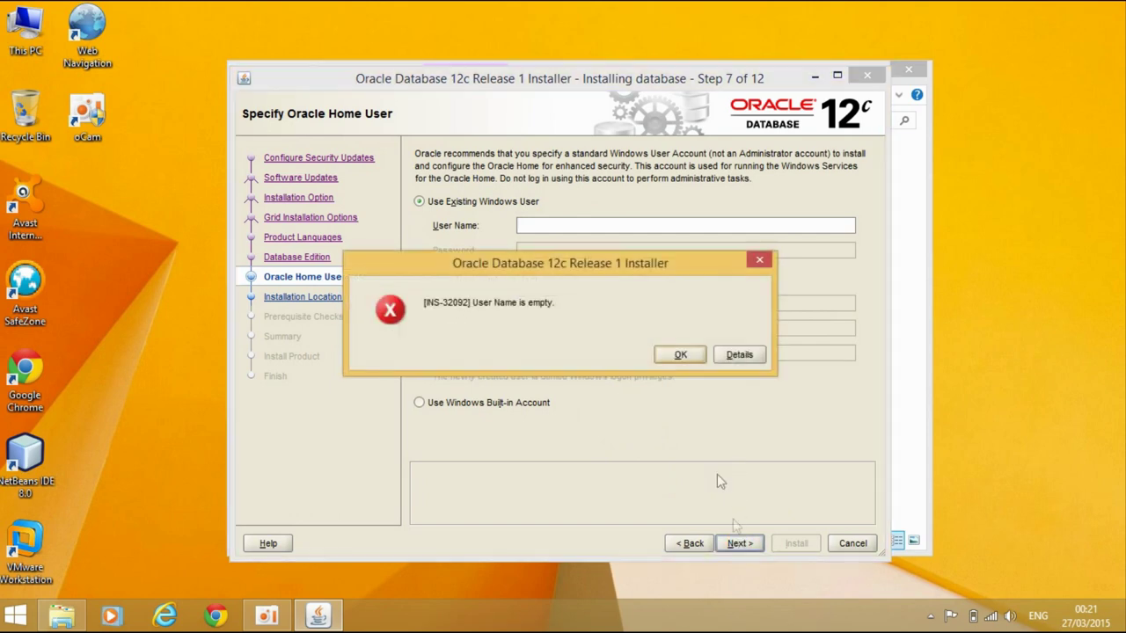
click(678, 354)
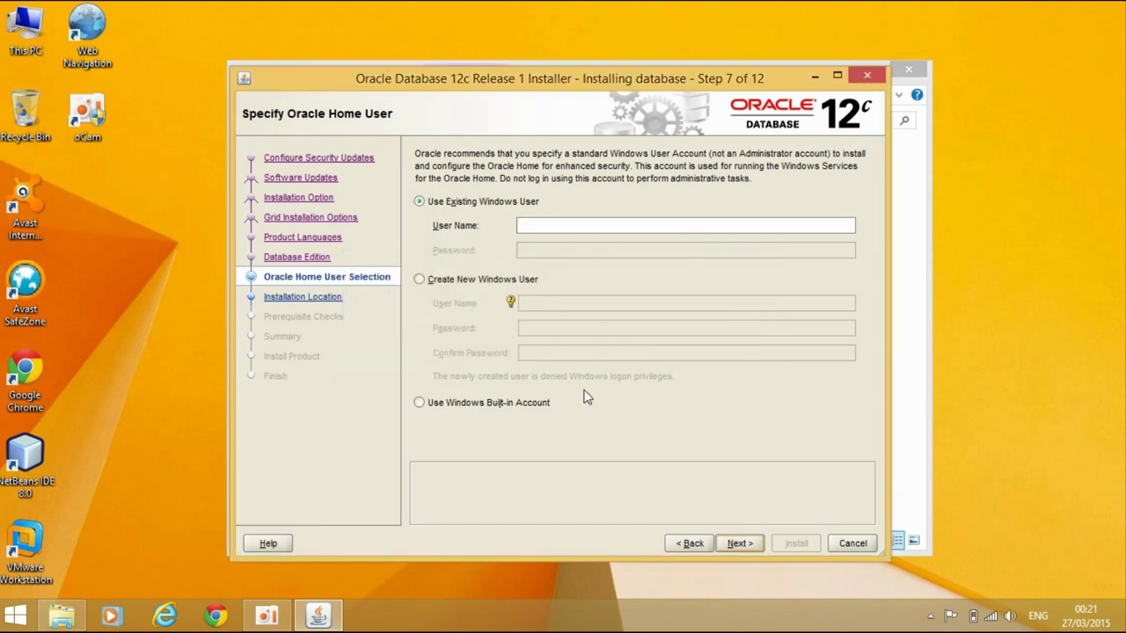
- Set the Oracle Home user to the Windows Built-in Account and confirm continuing with it
click(498, 407)
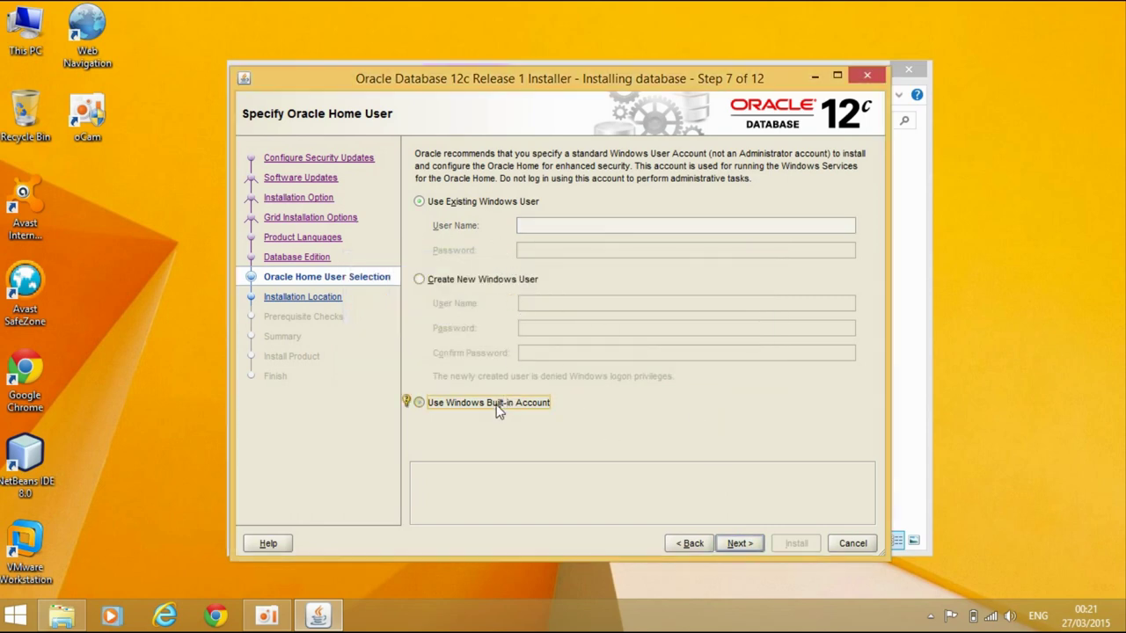
click(735, 543)
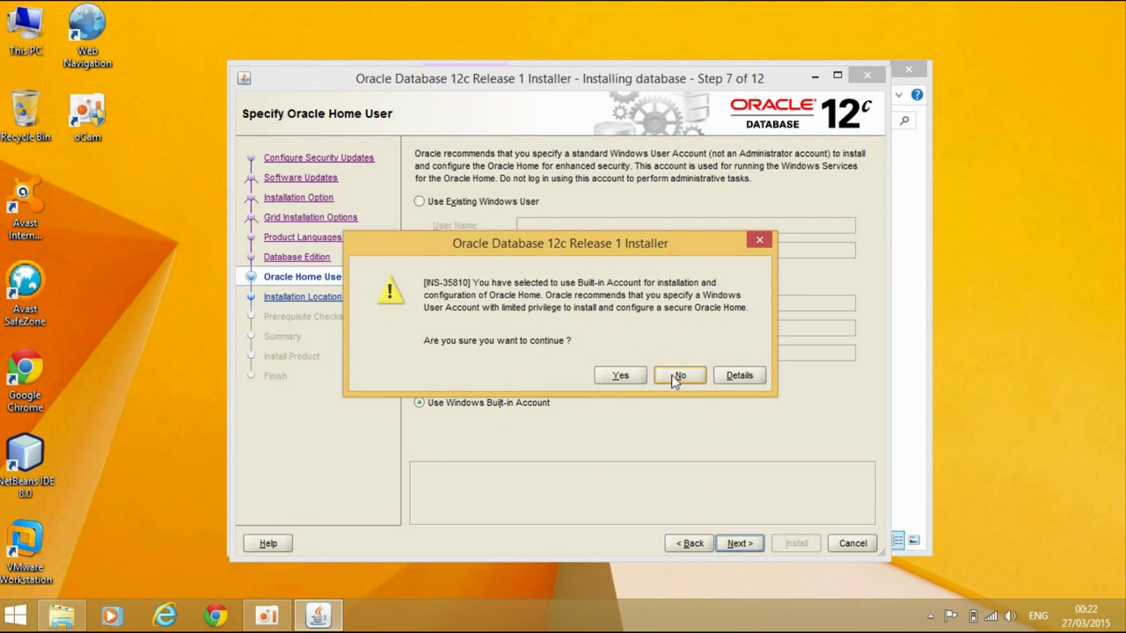
click(620, 376)
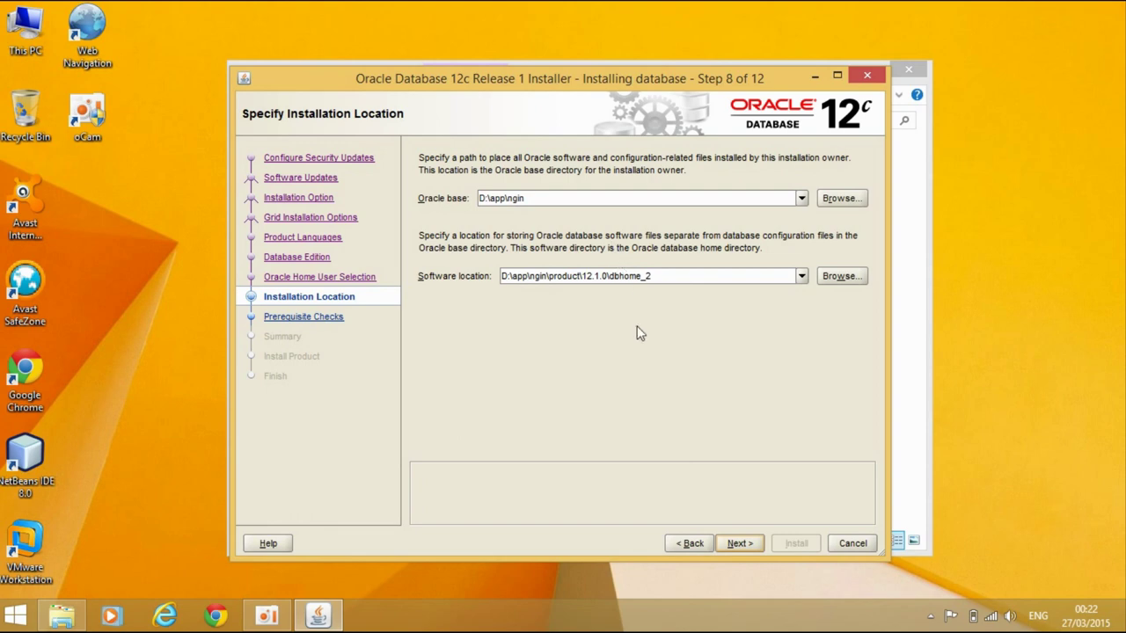
- Accept the default Oracle base and software location, and start the installation from the summary
click(742, 543)
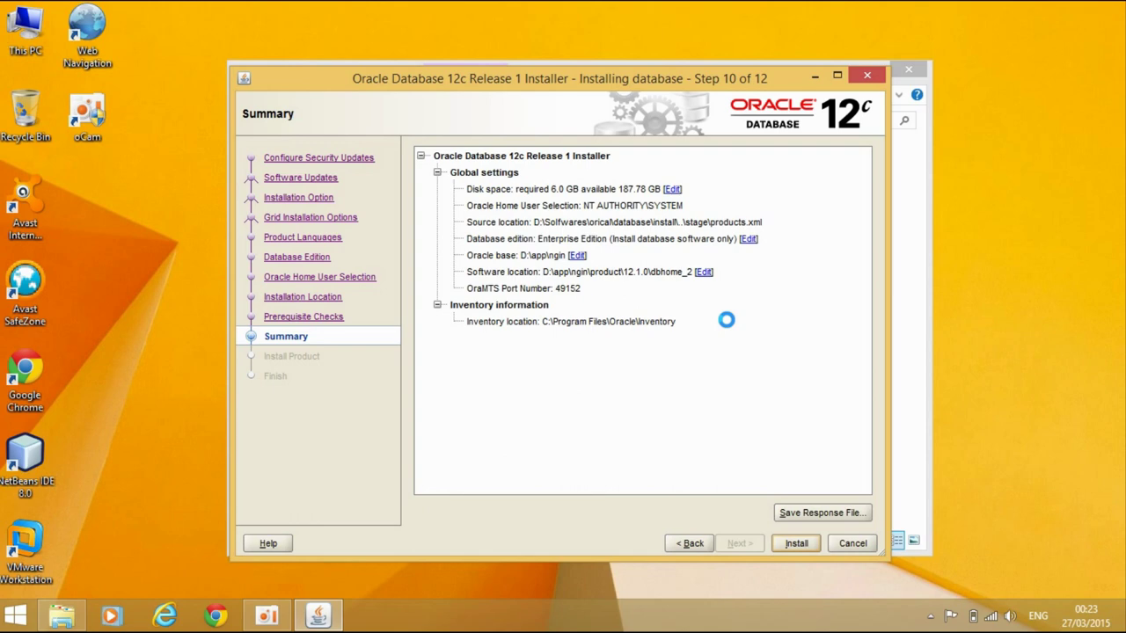
click(796, 544)
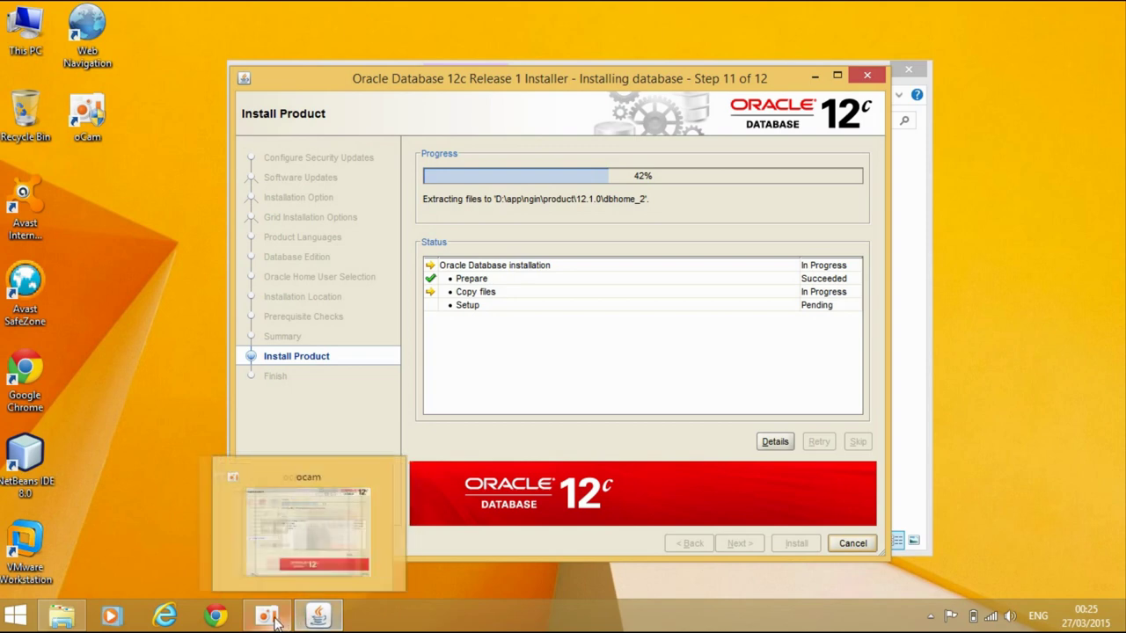
mouse_move(273, 622)
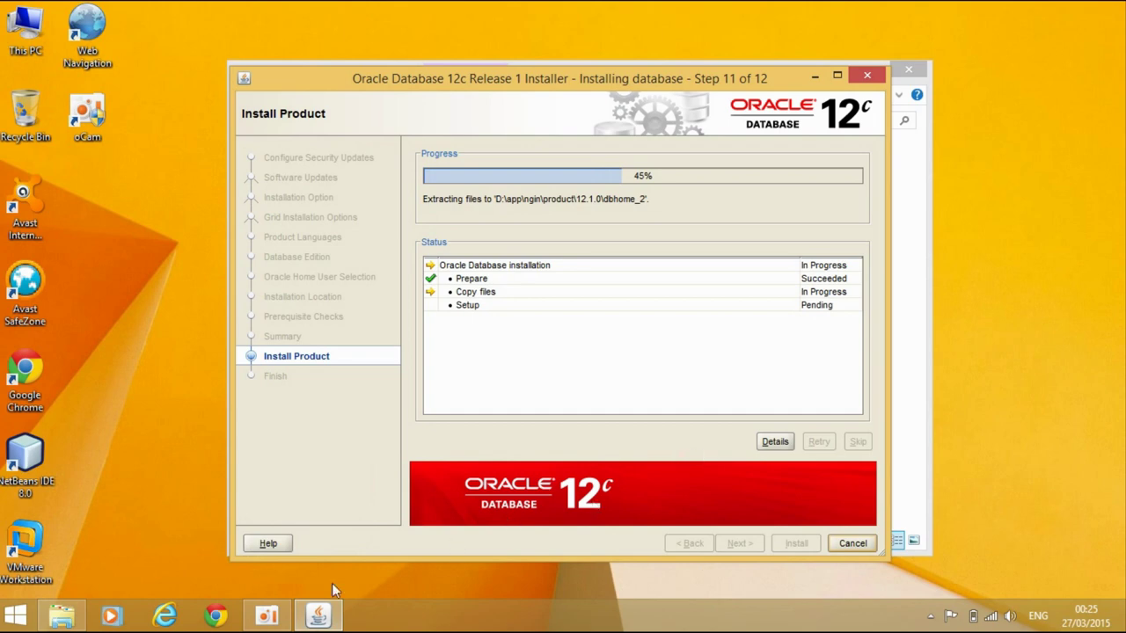
click(268, 619)
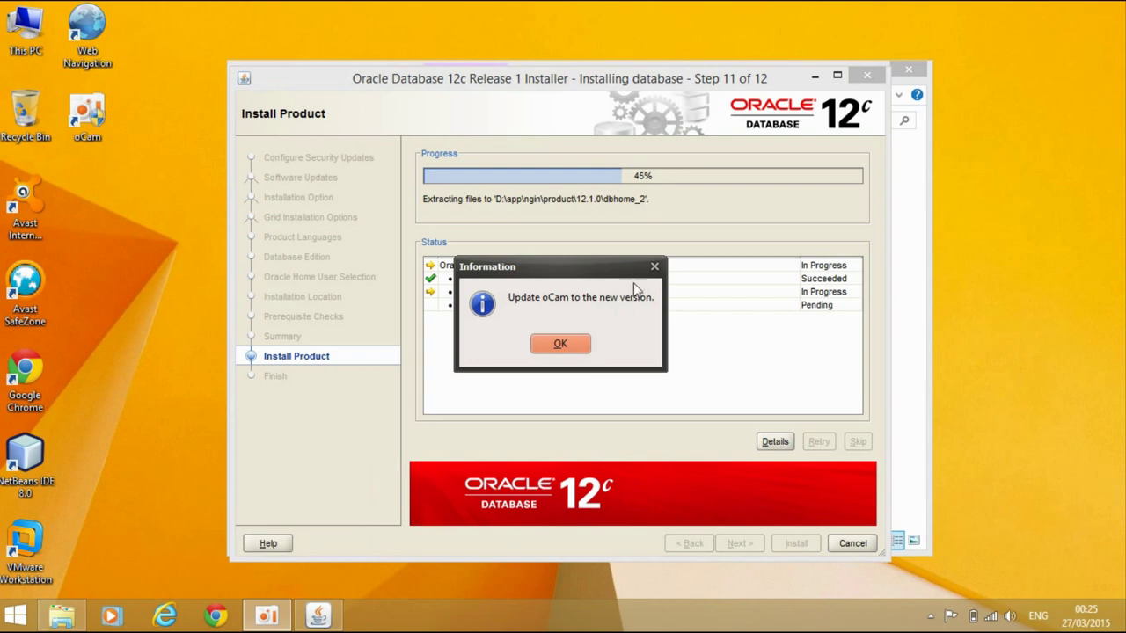
click(653, 268)
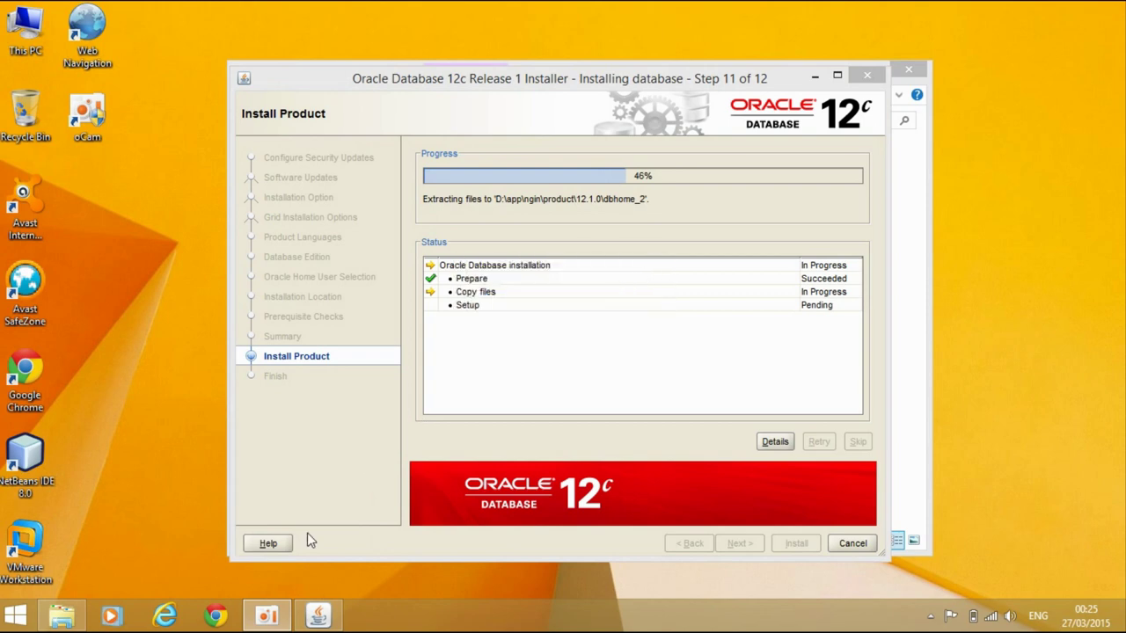
click(265, 618)
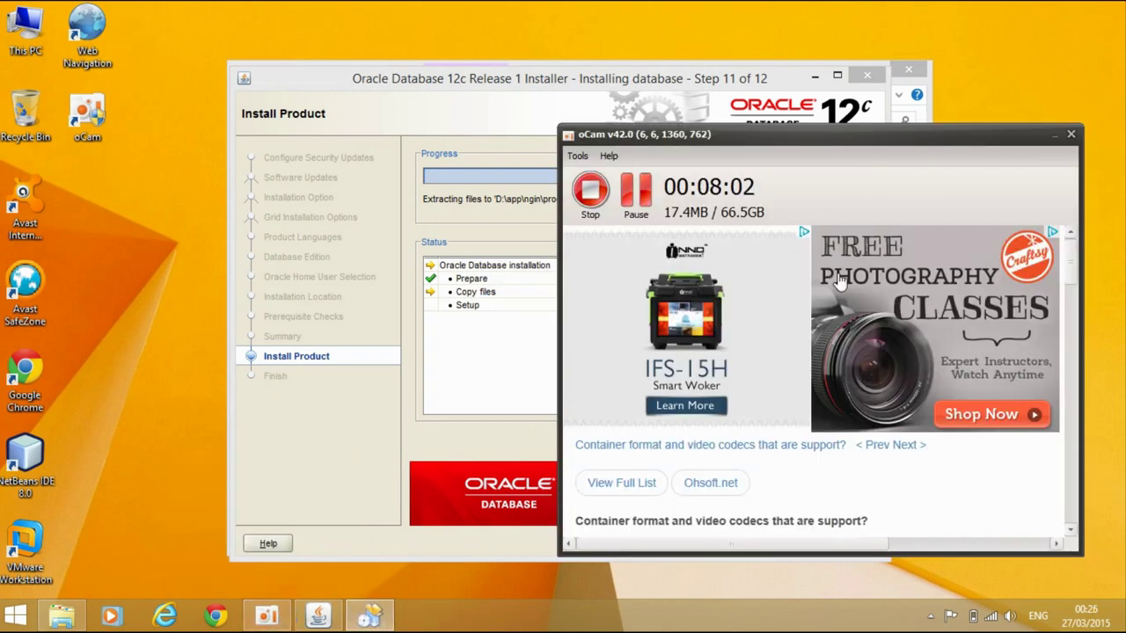
click(648, 201)
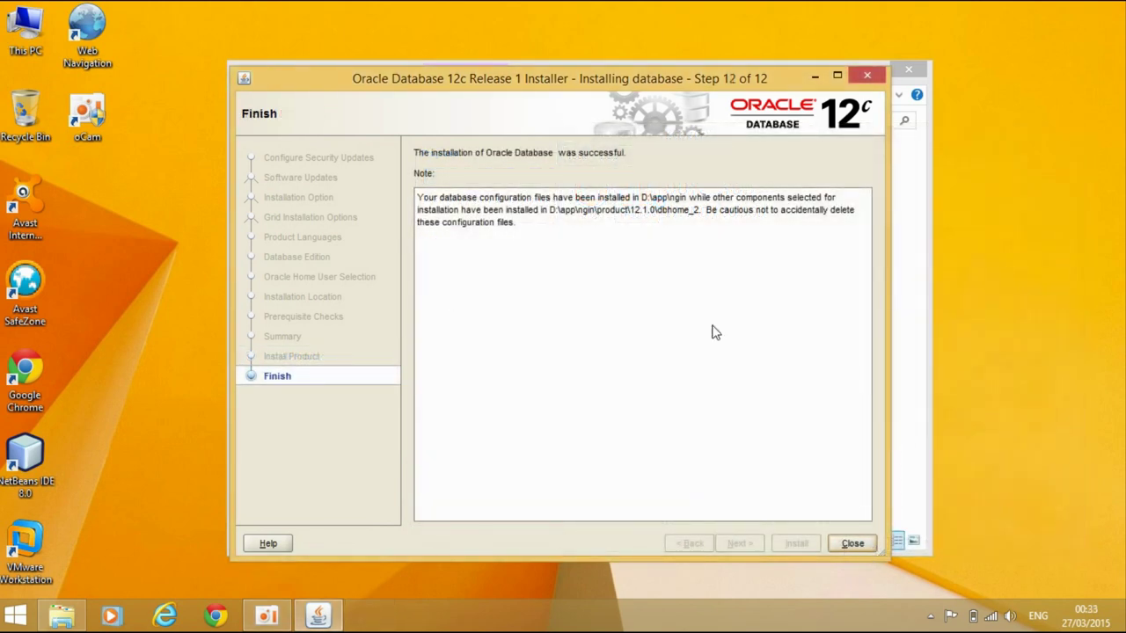
drag(666, 88, 708, 65)
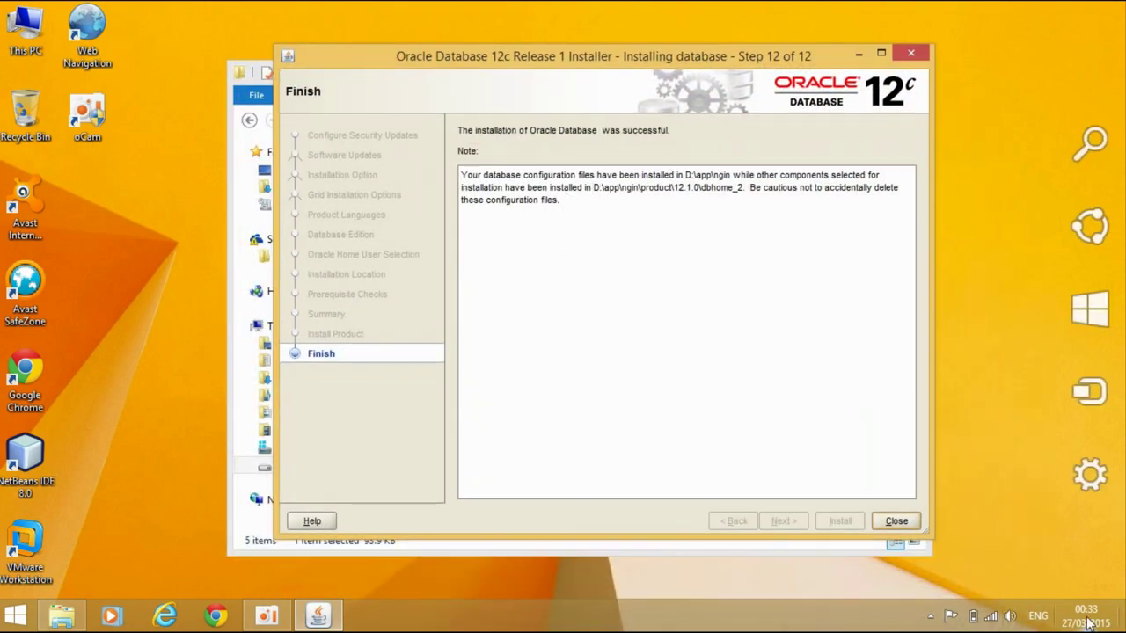
drag(750, 63, 702, 80)
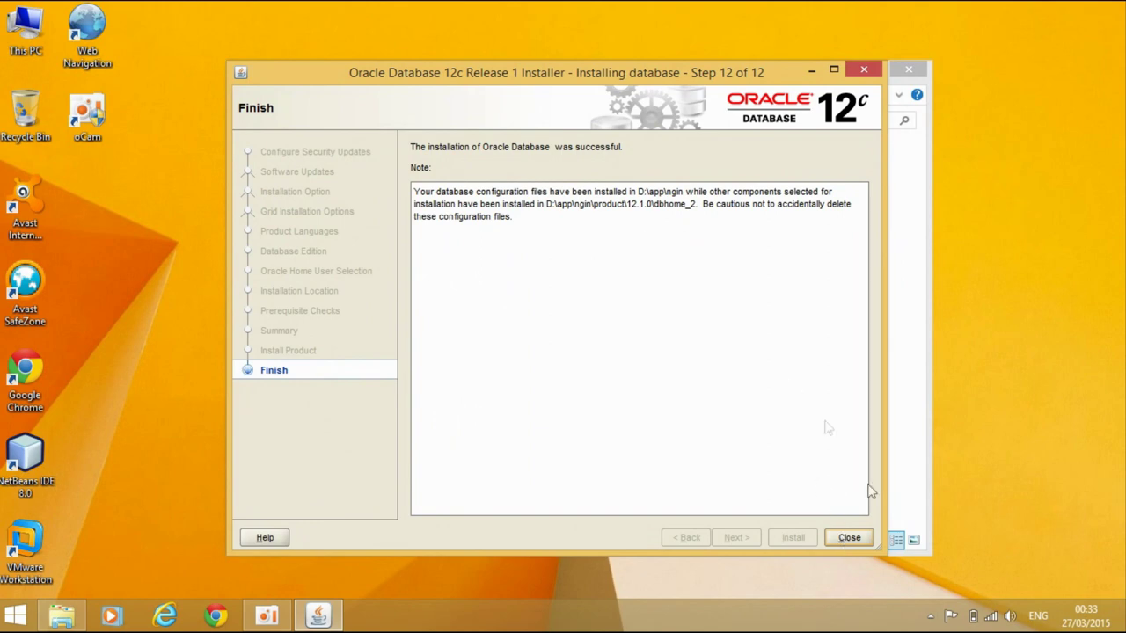
- Close the finished installer and the database setup folder window
click(848, 539)
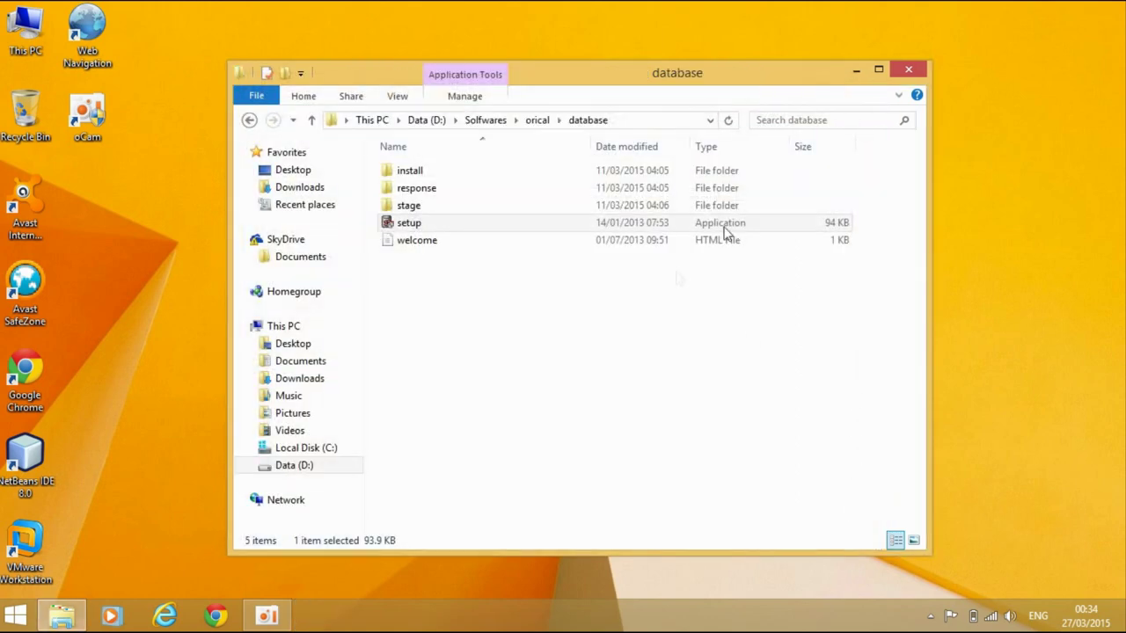
click(911, 70)
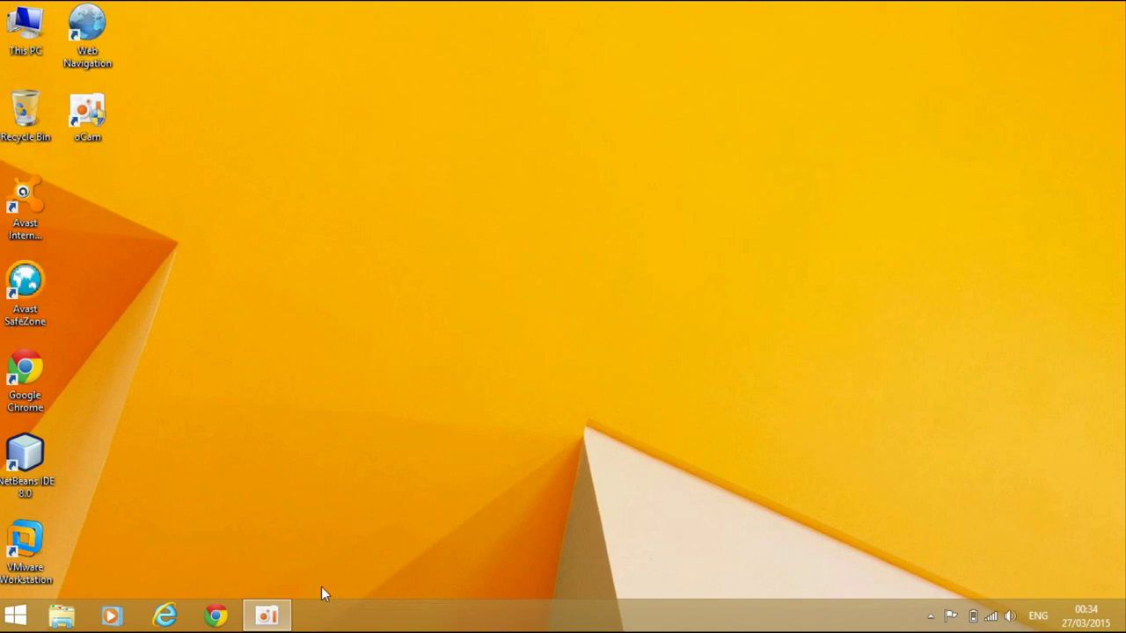
click(266, 615)
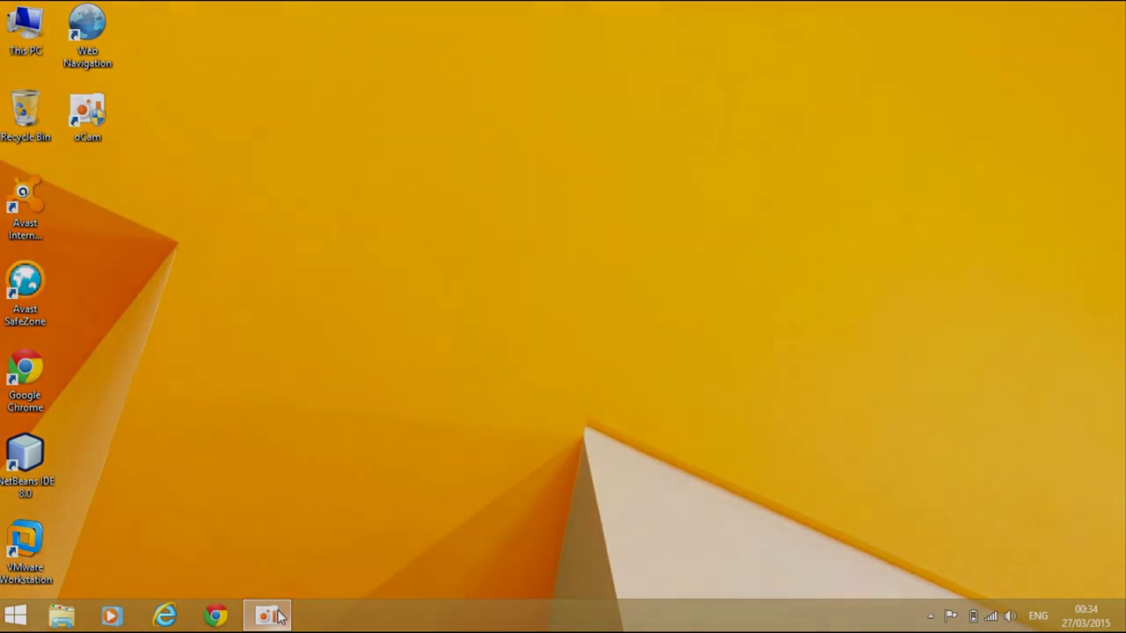